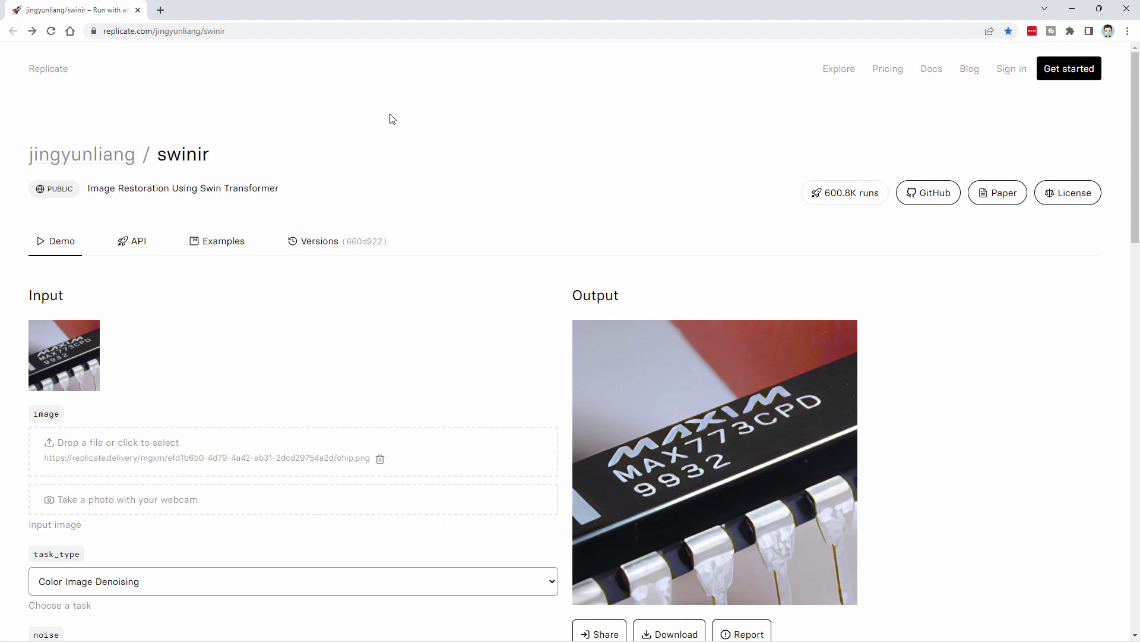
pyautogui.click(300, 32)
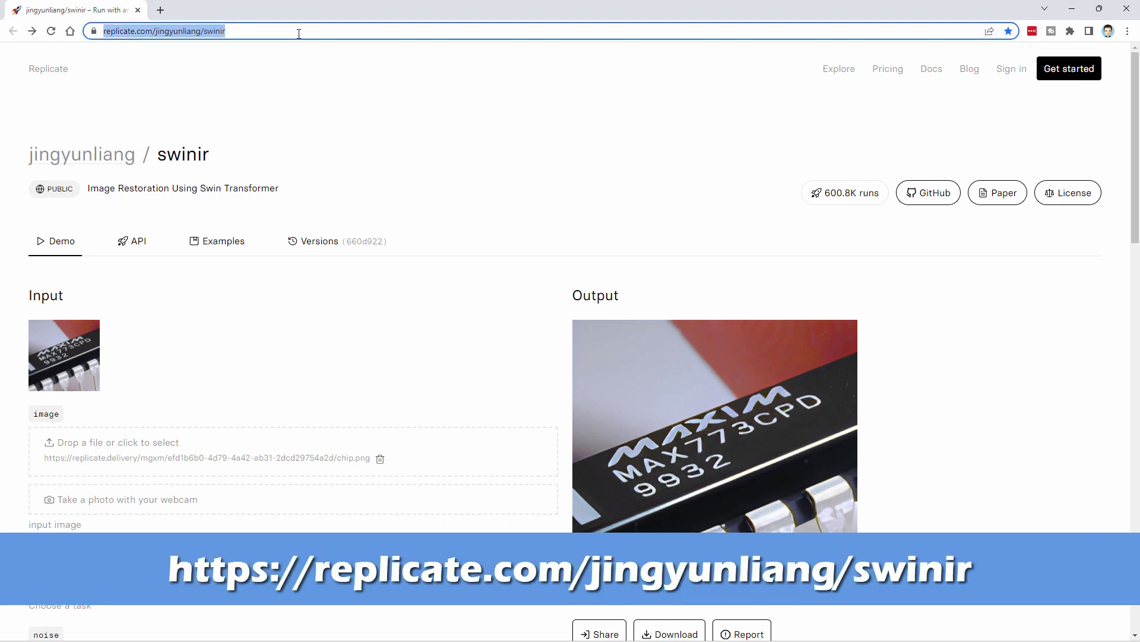
pyautogui.click(417, 170)
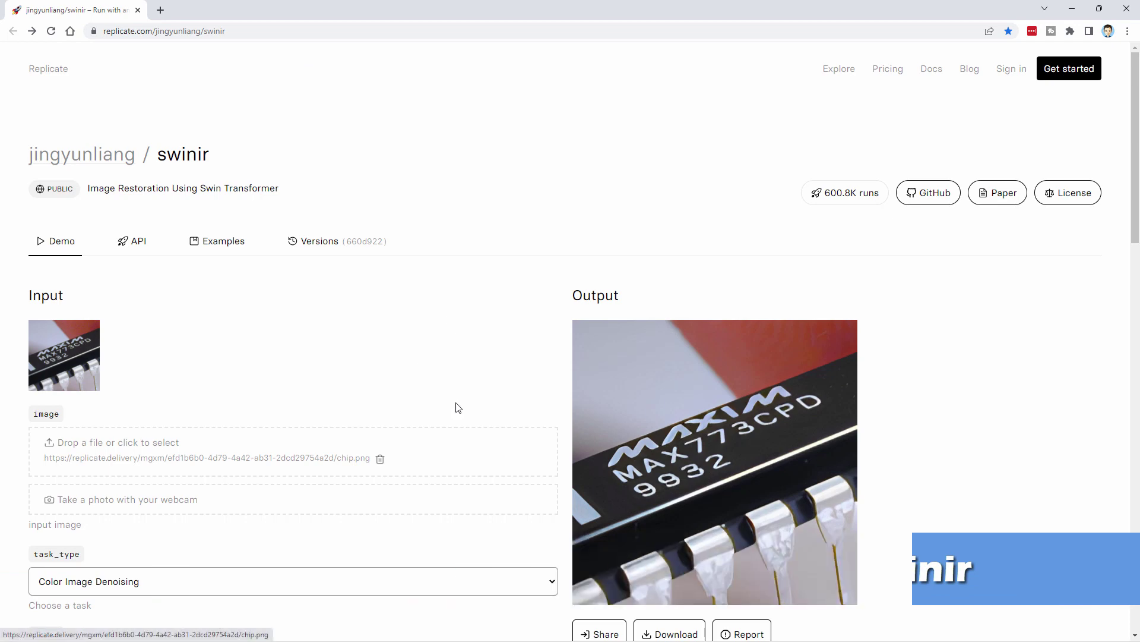
pyautogui.scroll(-4, 438, 285)
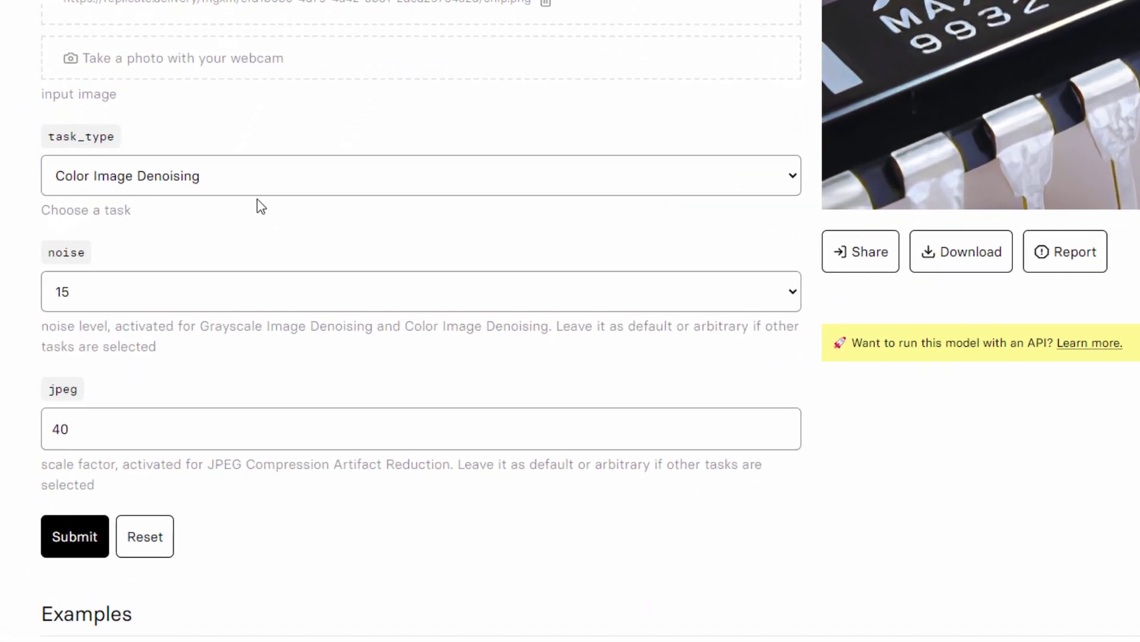
# Set the task type to Real-World Image Super-Resolution-Large
pyautogui.click(203, 348)
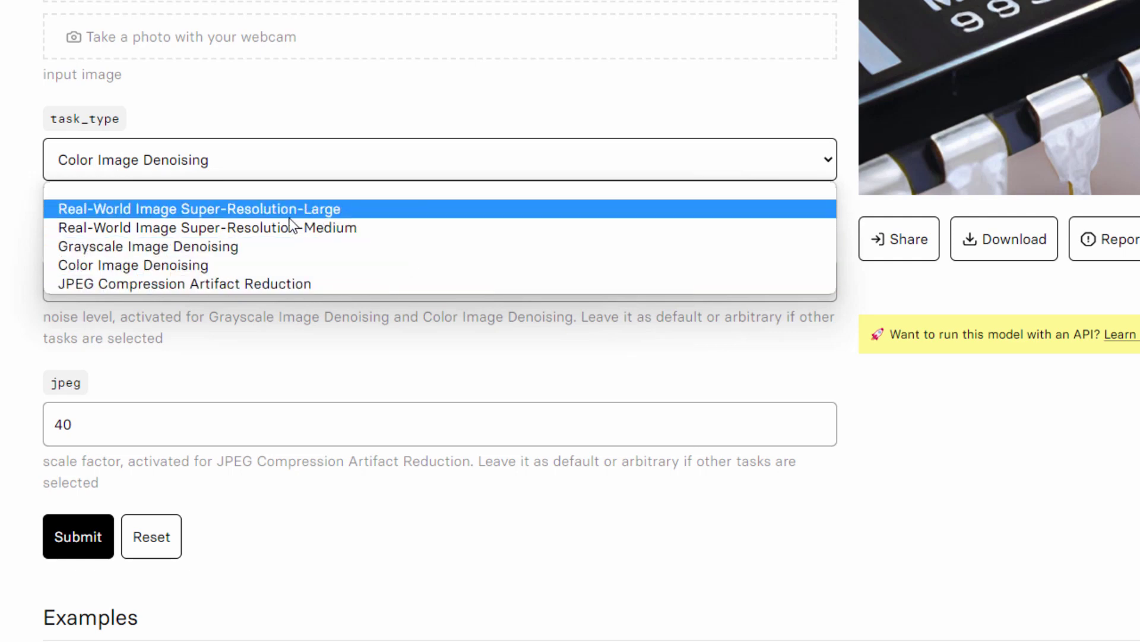
pyautogui.press('Escape')
pyautogui.press('Up')
pyautogui.press('Up')
pyautogui.press('Up')
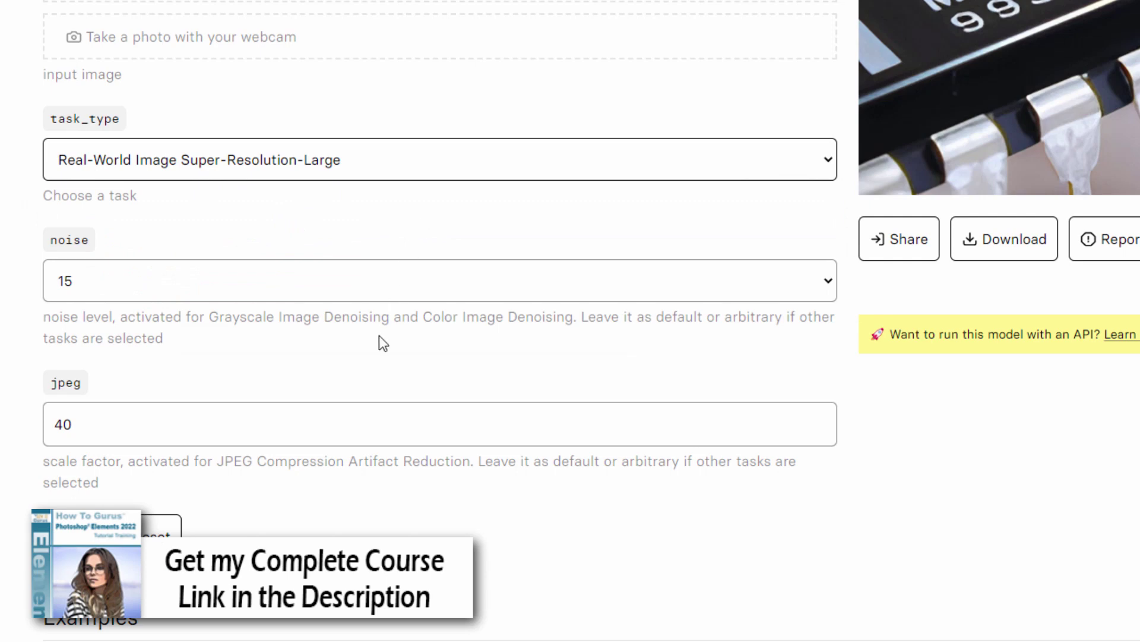
# Check the noise level and jpeg fields, leaving noise at 15 and jpeg at 40
pyautogui.click(339, 294)
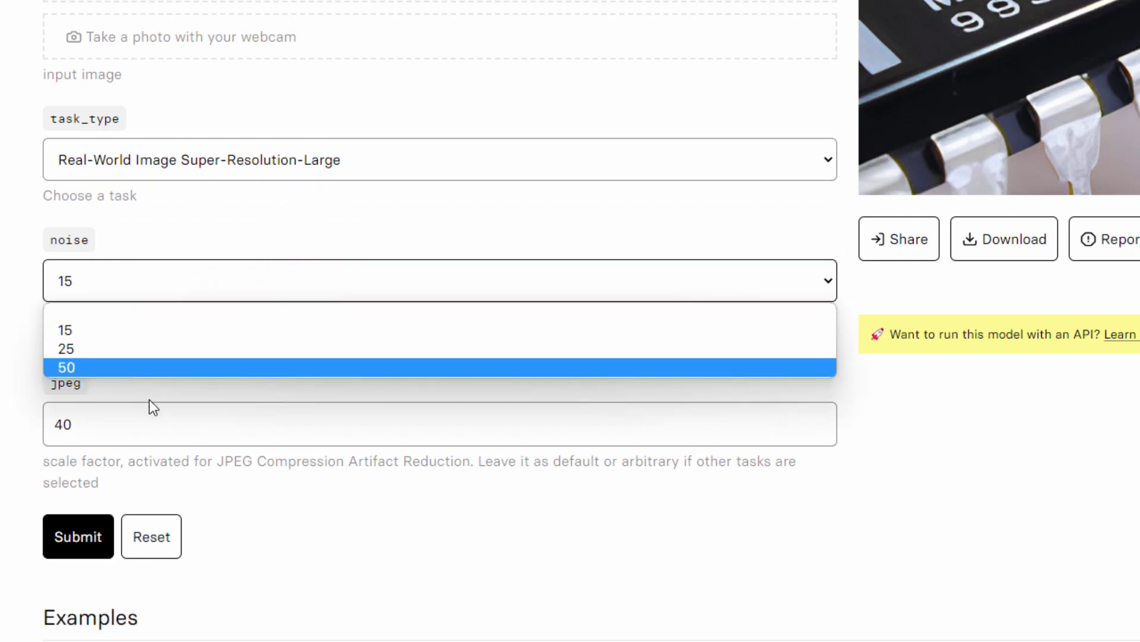
pyautogui.click(148, 399)
pyautogui.click(127, 291)
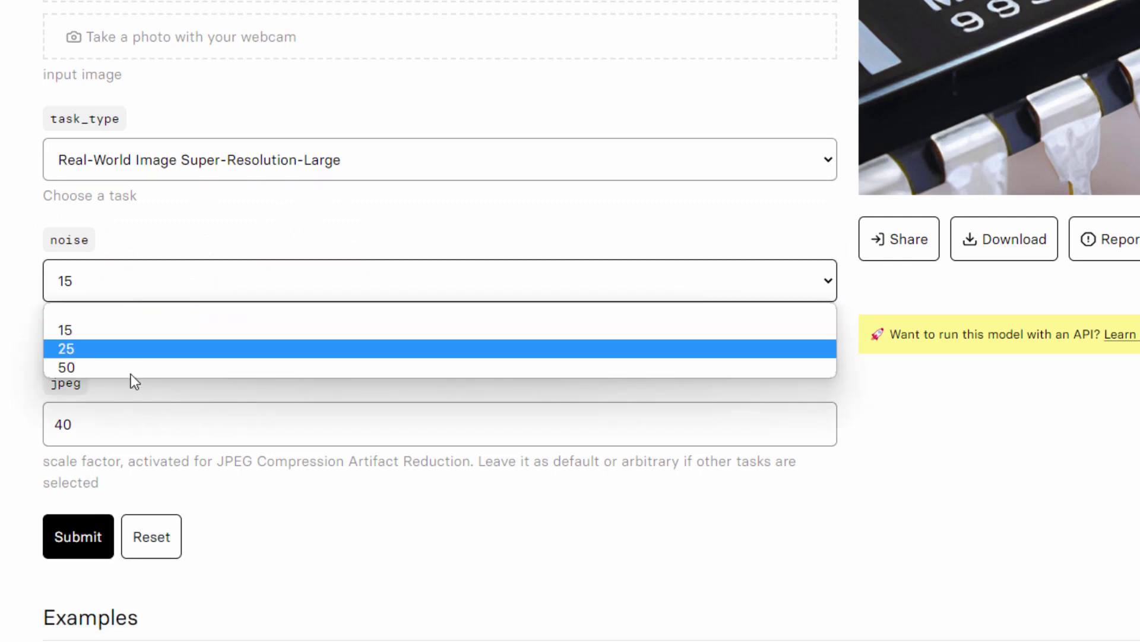
pyautogui.click(210, 240)
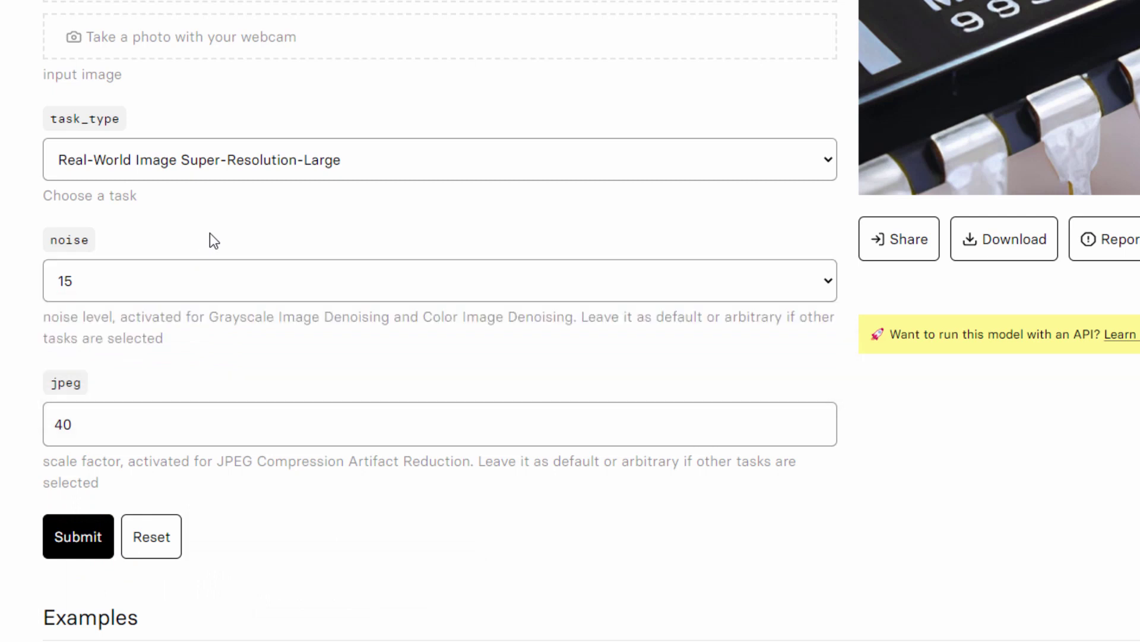
pyautogui.click(158, 425)
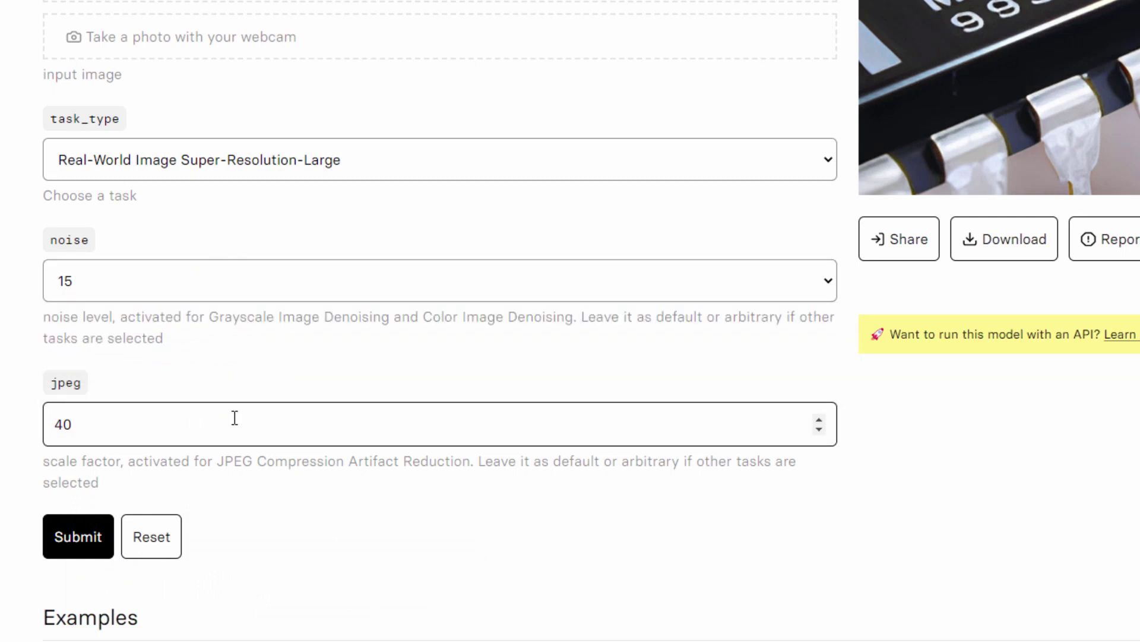
pyautogui.click(539, 359)
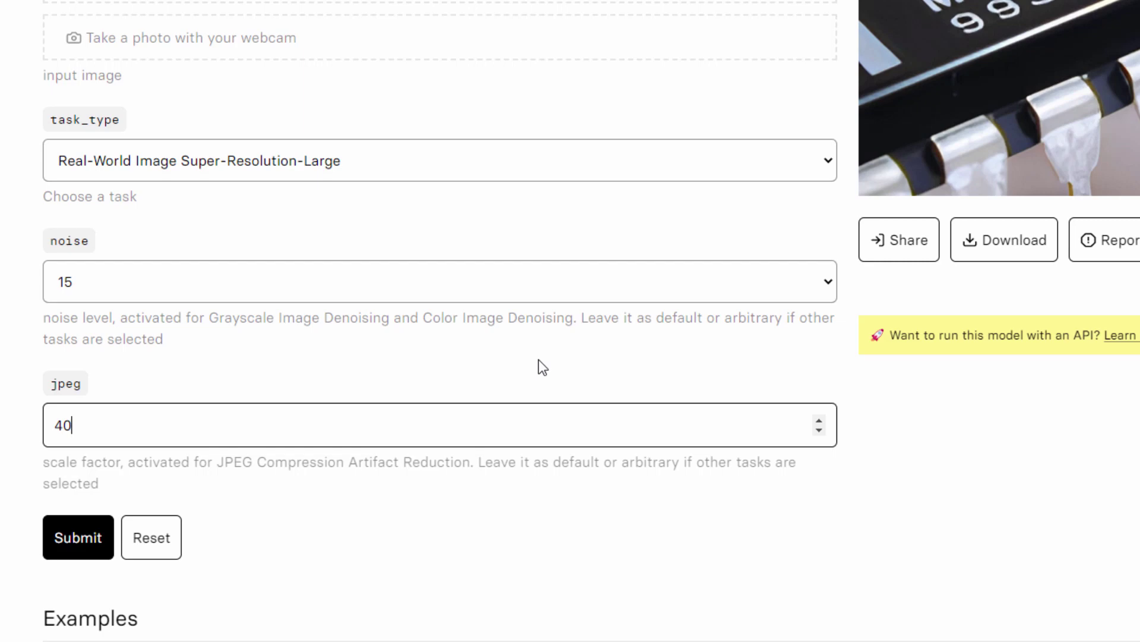
# Drop portrait-4597853_640-low res.jpg onto the image input, replacing chip.png
pyautogui.scroll(7, 539, 359)
pyautogui.scroll(-1, 455, 300)
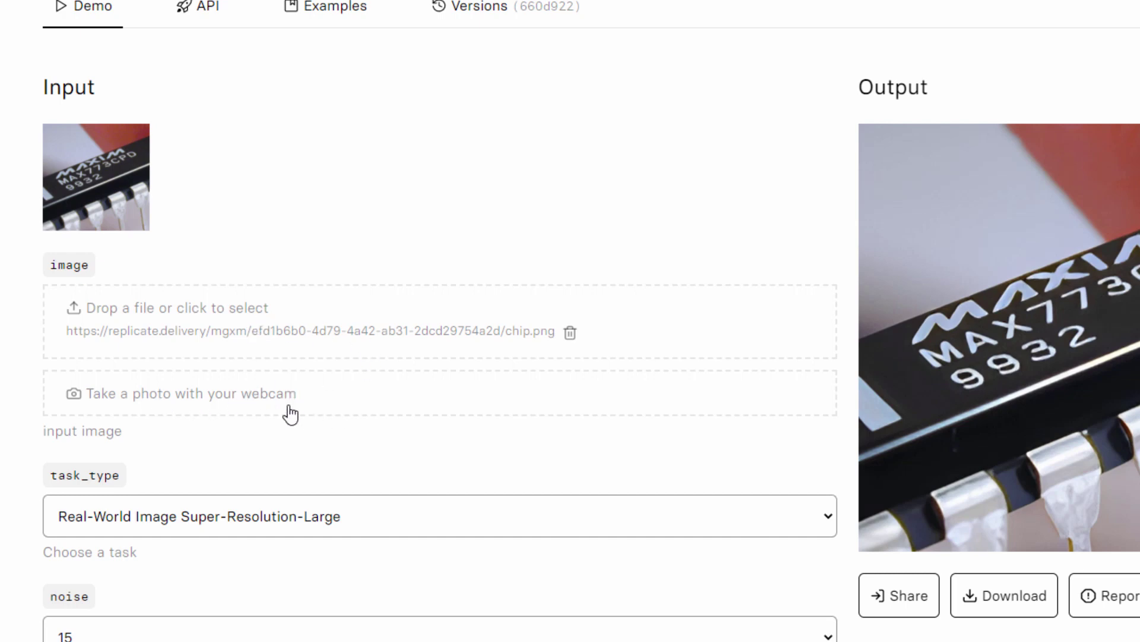
pyautogui.scroll(-3, 512, 240)
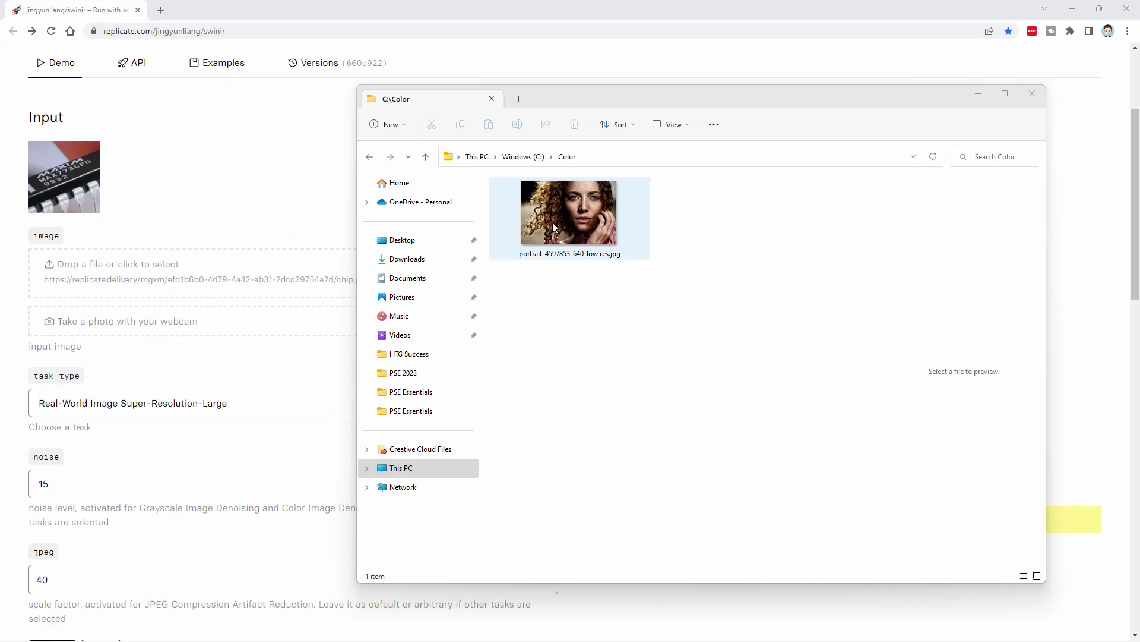
pyautogui.moveTo(572, 215); pyautogui.dragTo(110, 278)
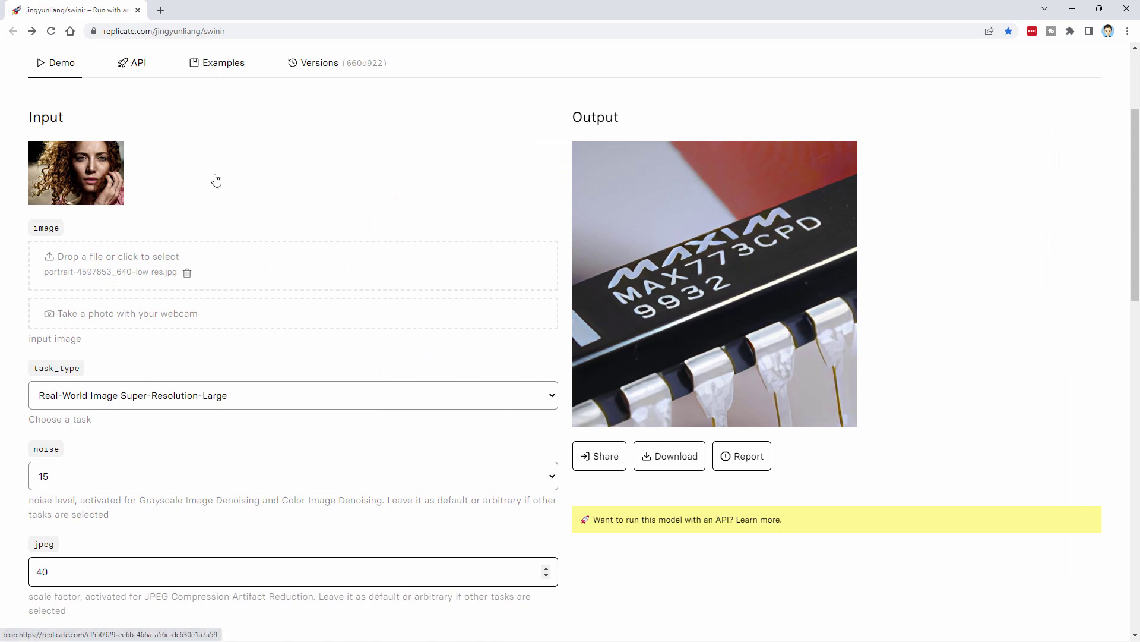
pyautogui.scroll(-4, 237, 270)
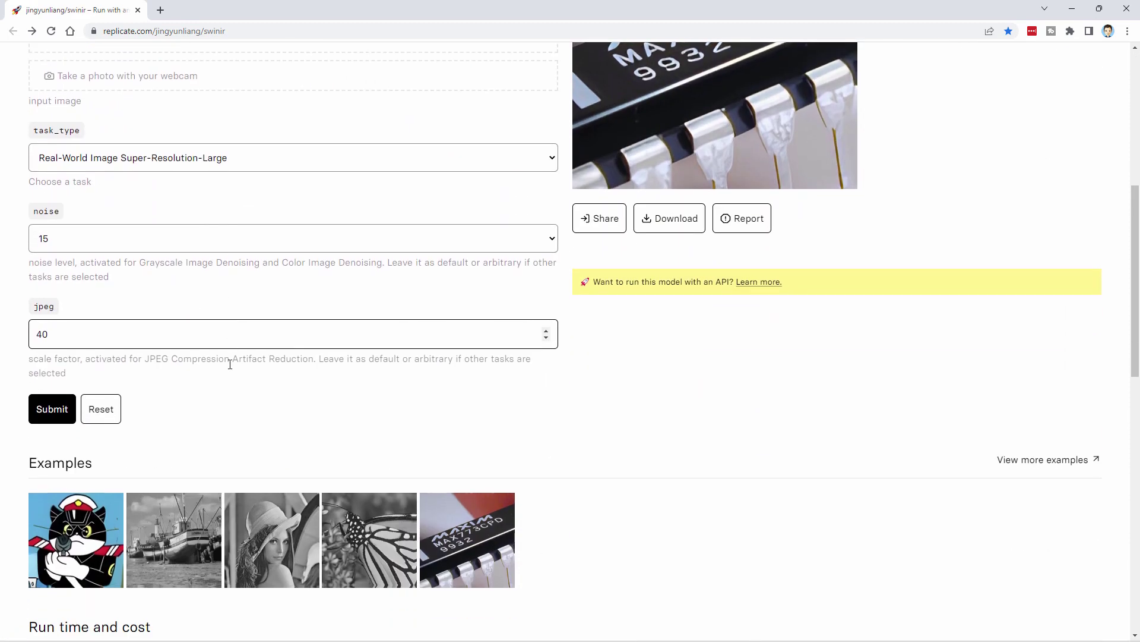
# Submit the low-res portrait to SwinIR and wait for the upscaled output
pyautogui.click(53, 409)
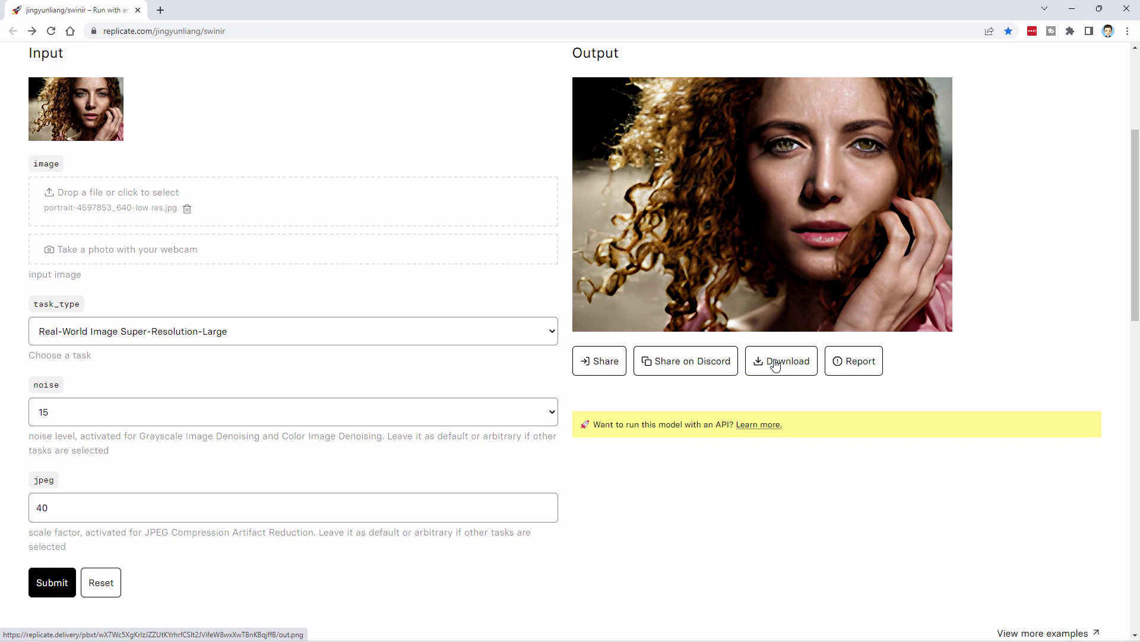
# Open the upscaled out.png result and save it as upres.png in the Color folder
pyautogui.click(775, 365)
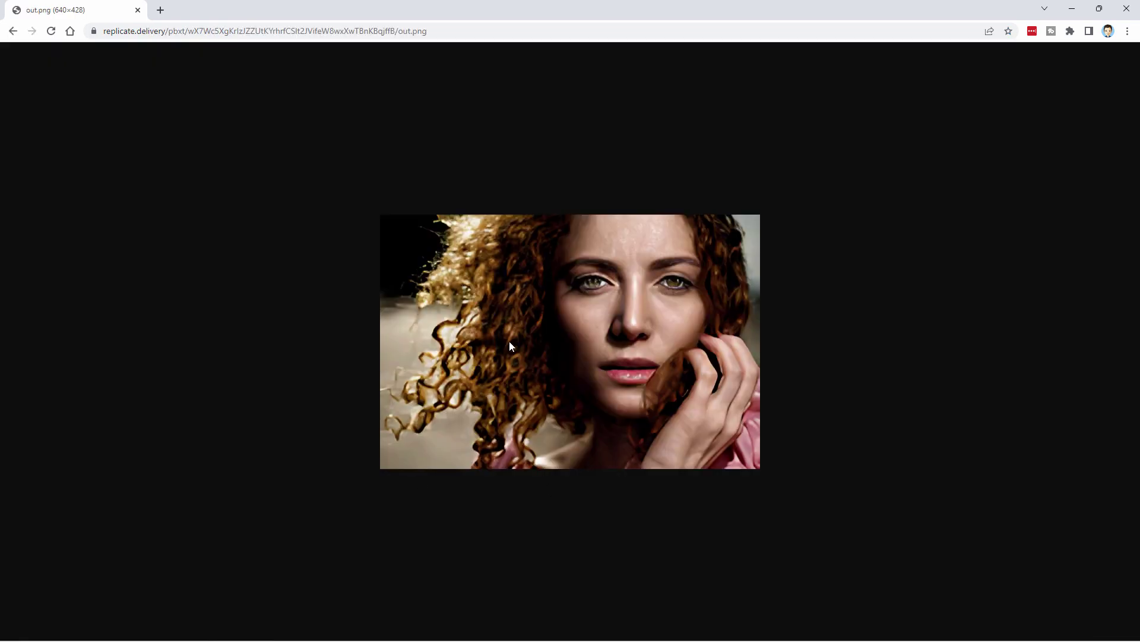
pyautogui.rightClick(526, 317)
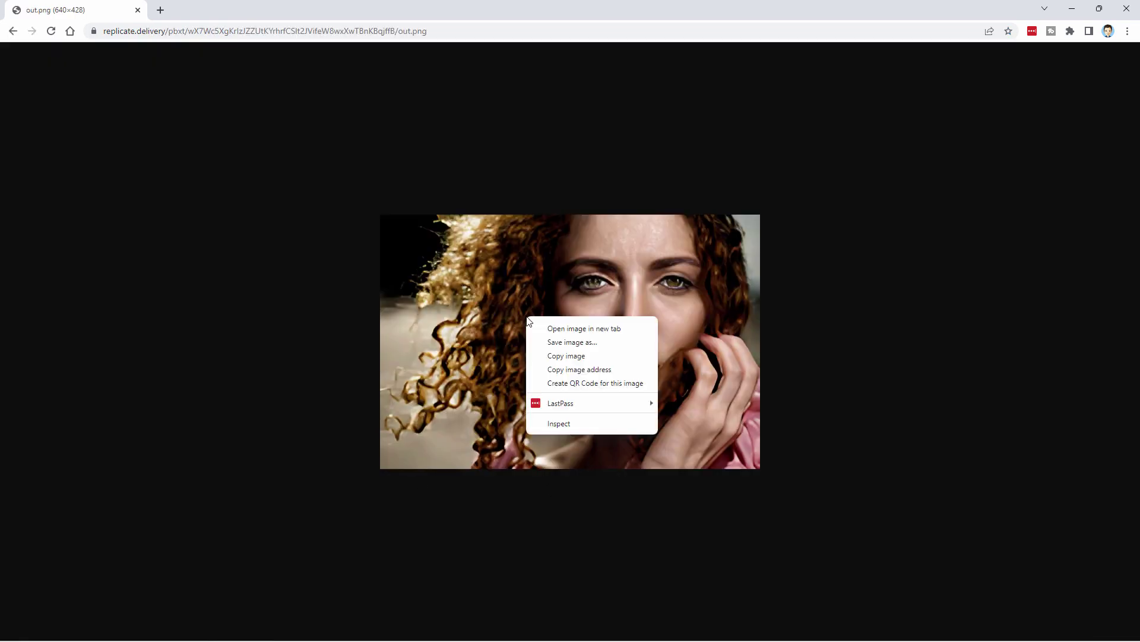
pyautogui.click(611, 348)
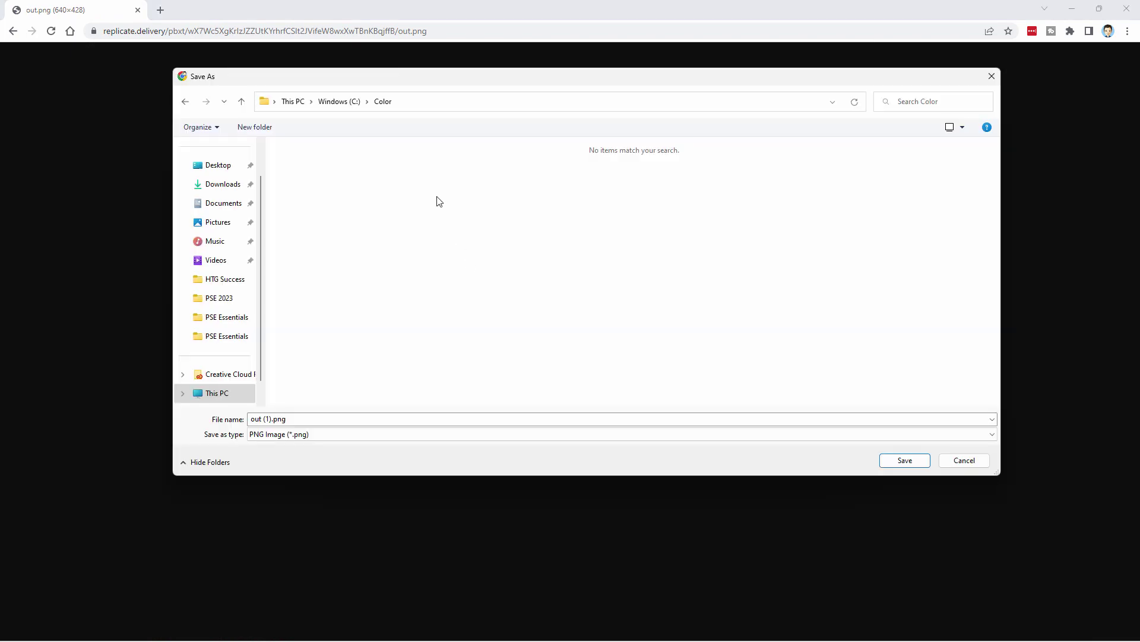
pyautogui.click(314, 420)
pyautogui.click(314, 421)
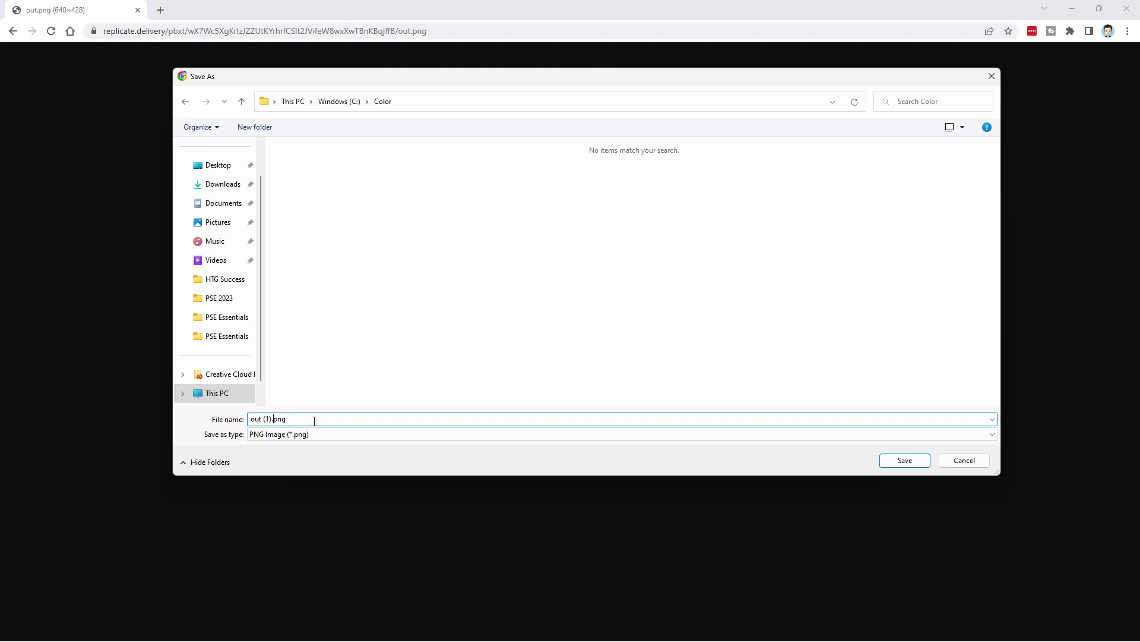
pyautogui.press('BackSpace')
pyautogui.press('BackSpace')
pyautogui.press('BackSpace')
pyautogui.press('BackSpace')
pyautogui.press('BackSpace')
pyautogui.press('BackSpace')
pyautogui.press('BackSpace')
pyautogui.write('upres')
pyautogui.click(898, 460)
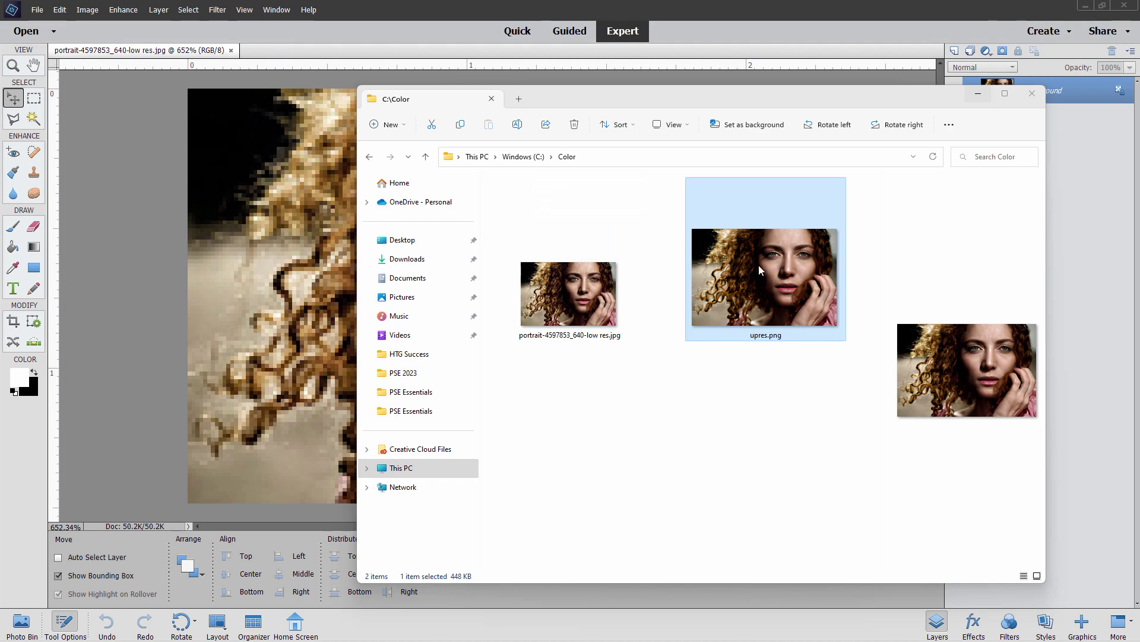
# Open upres.png in Elements and float the low-res portrait in its own window beside it
pyautogui.moveTo(758, 265); pyautogui.dragTo(169, 288)
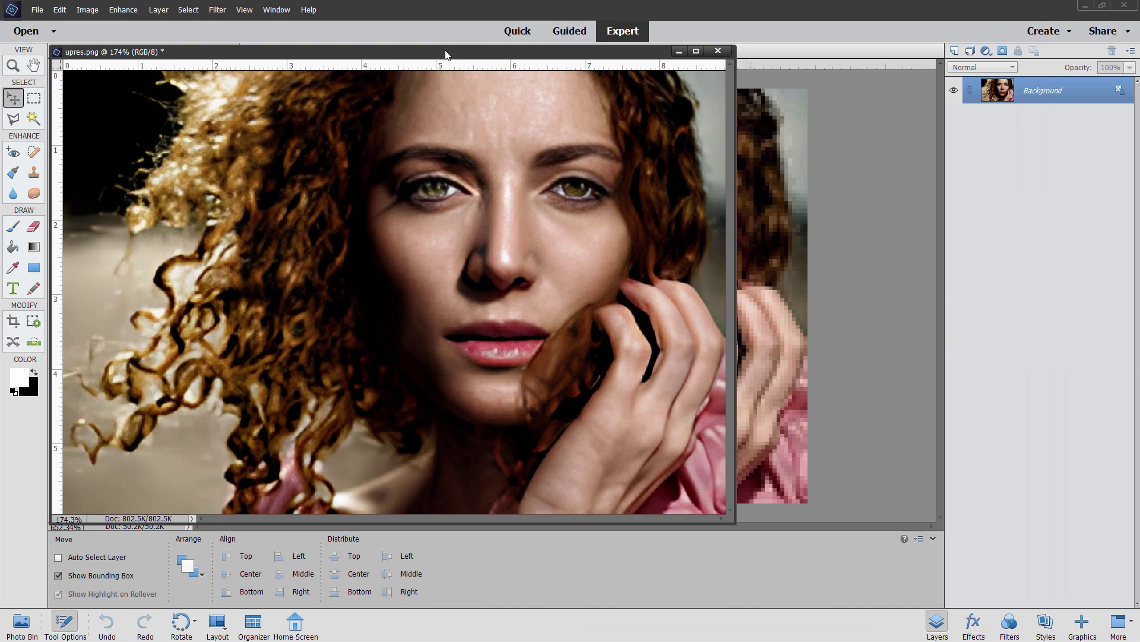
pyautogui.moveTo(445, 47); pyautogui.dragTo(793, 97)
pyautogui.moveTo(183, 57); pyautogui.dragTo(200, 112)
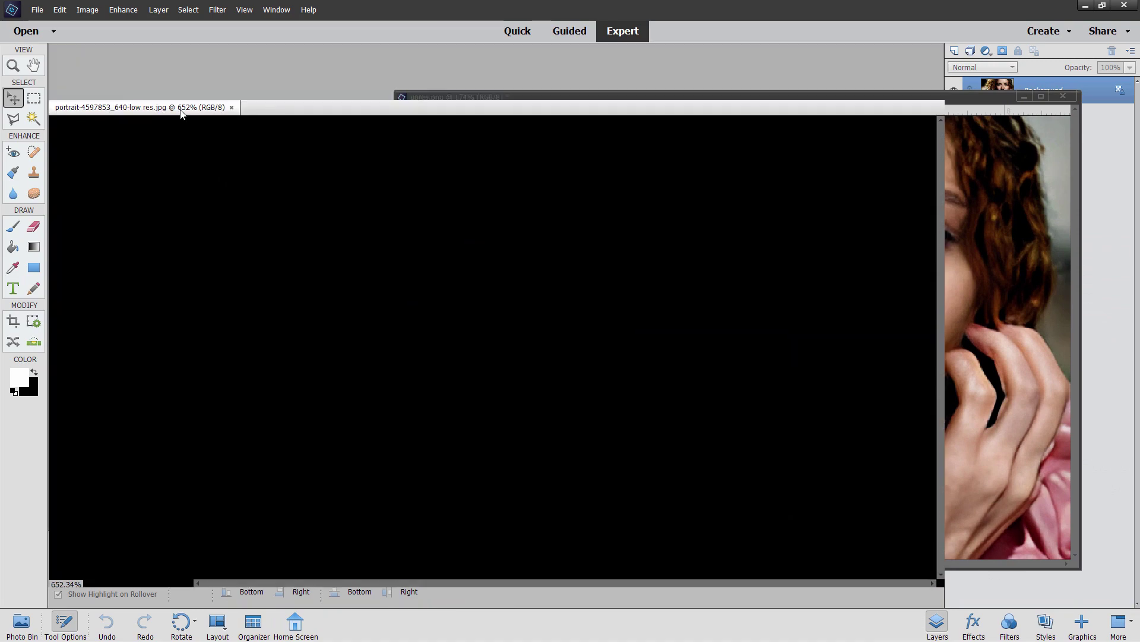
pyautogui.moveTo(271, 108); pyautogui.dragTo(202, 99)
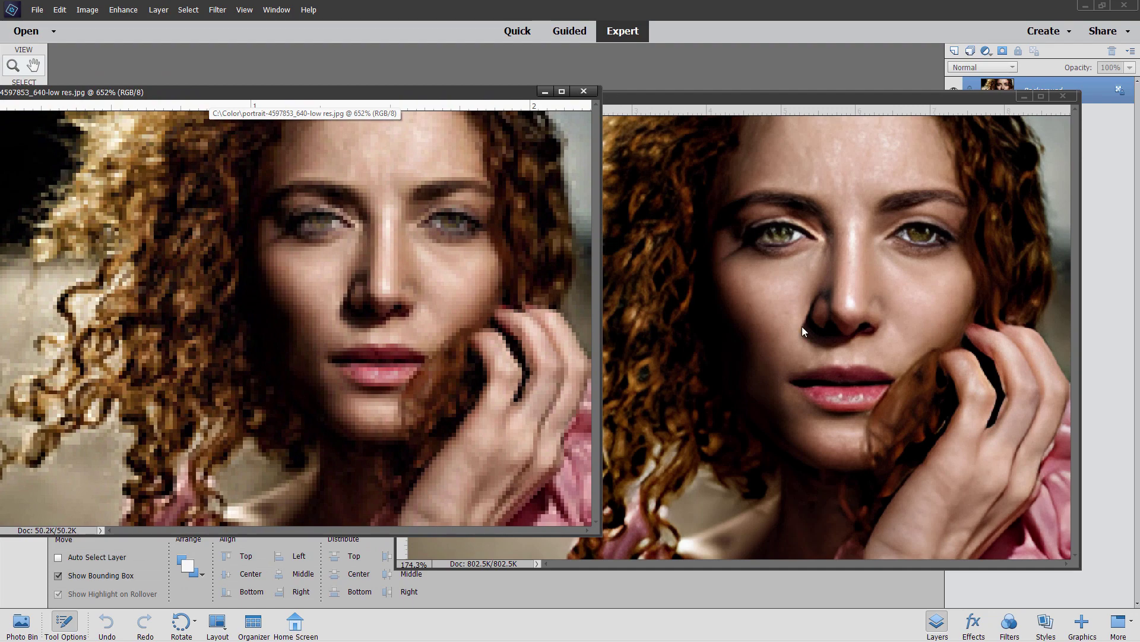
# Sharpen upres.png with Adjust Sharpness at Amount 73% and Radius 1.1 px
pyautogui.click(764, 117)
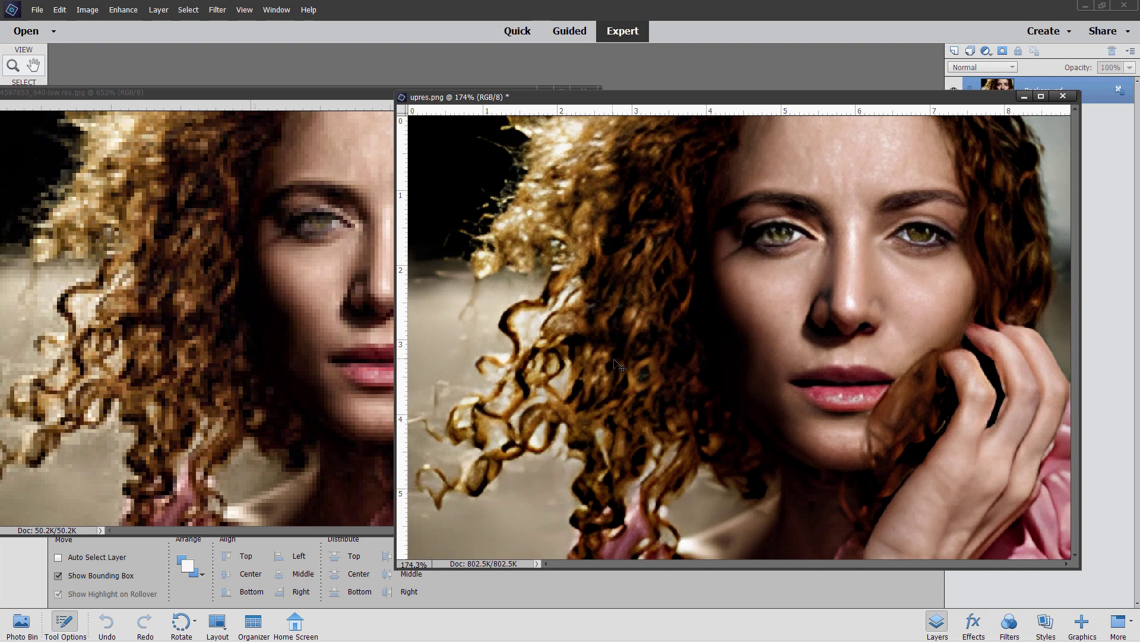
pyautogui.moveTo(637, 100); pyautogui.dragTo(515, 76)
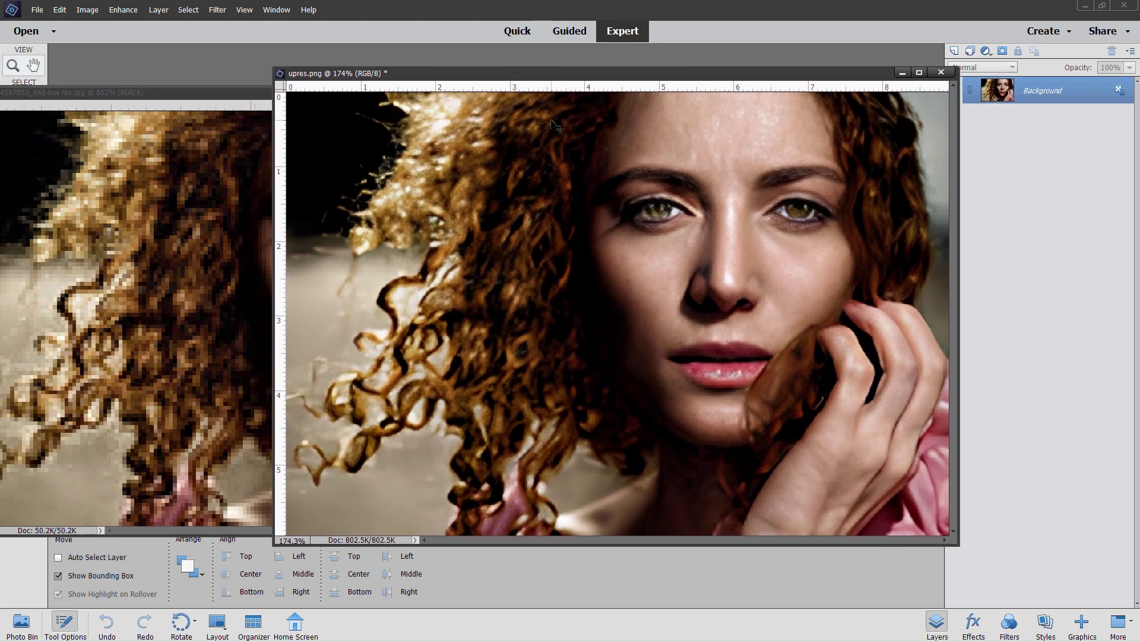
pyautogui.click(123, 9)
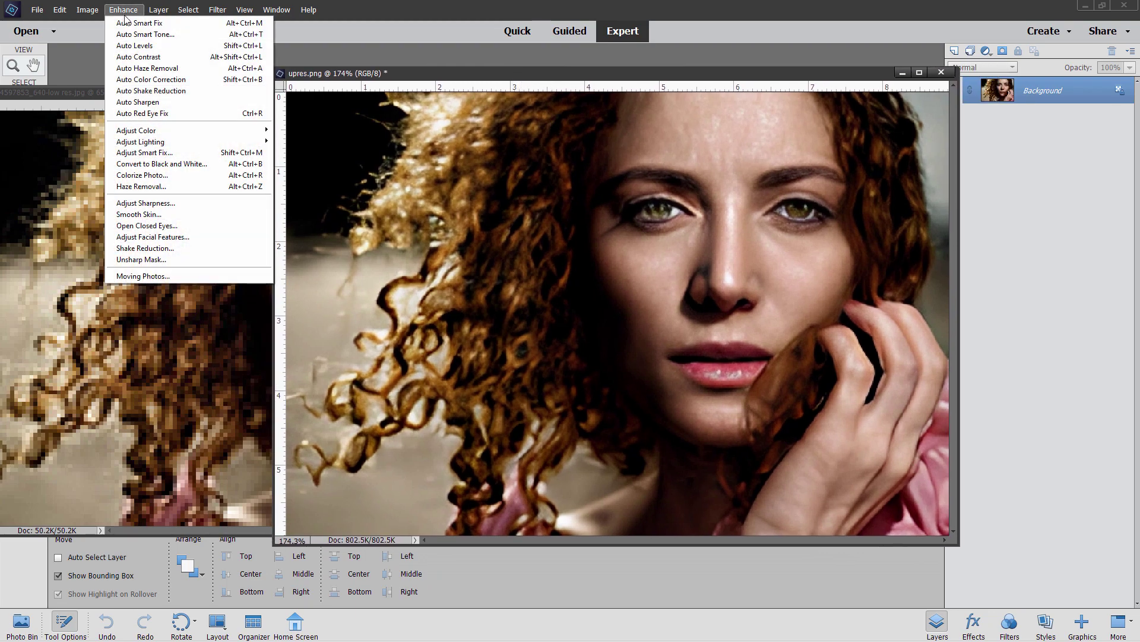
pyautogui.click(173, 202)
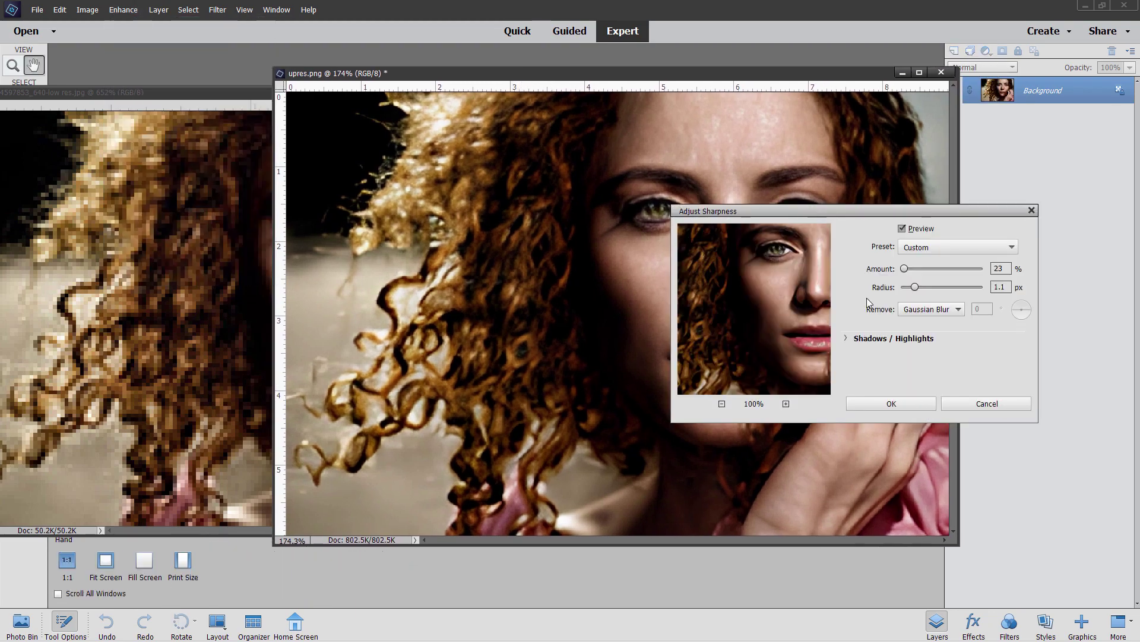
pyautogui.moveTo(906, 268); pyautogui.dragTo(921, 271)
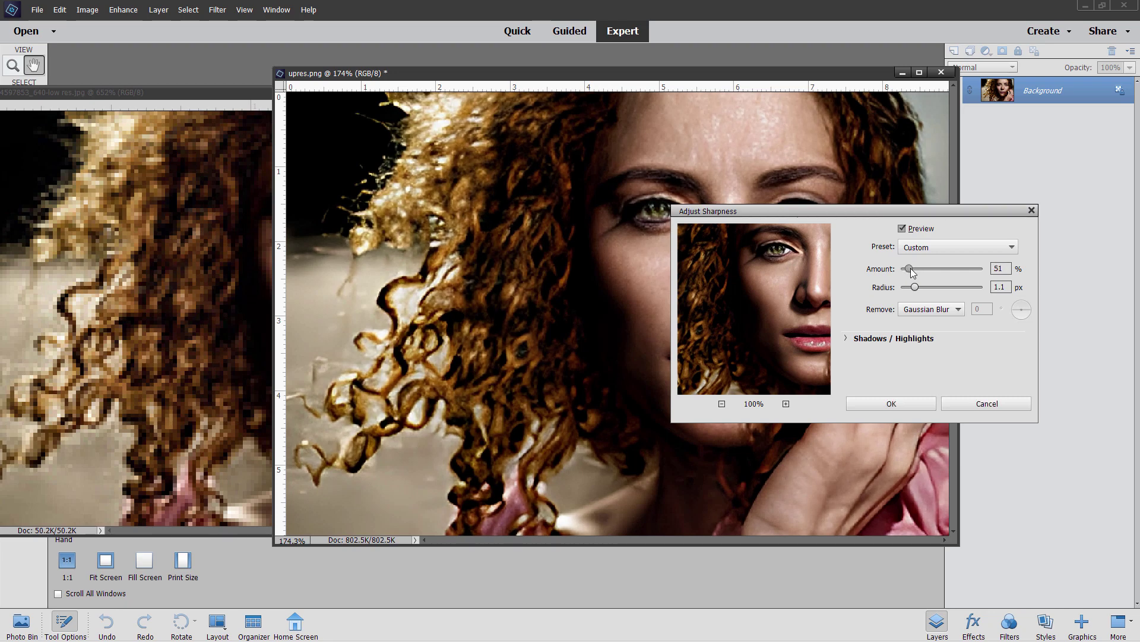
pyautogui.moveTo(913, 271)
pyautogui.mouseDown()
pyautogui.moveTo(930, 271)
pyautogui.moveTo(913, 271)
pyautogui.mouseUp()
pyautogui.moveTo(818, 211); pyautogui.dragTo(749, 258)
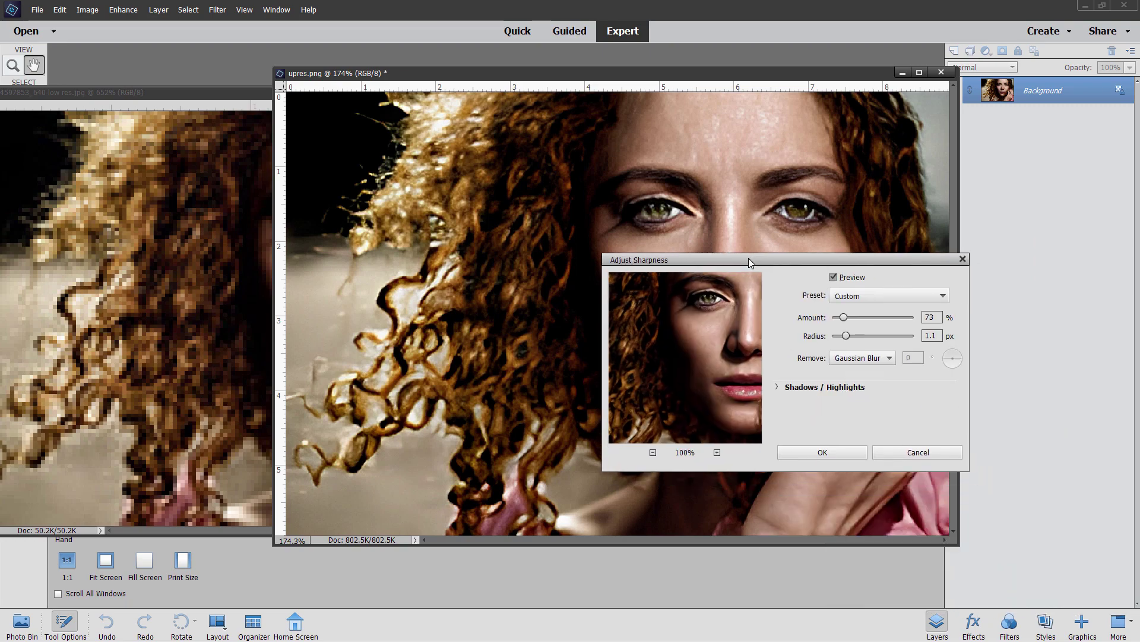
pyautogui.click(842, 450)
# Arrange the pixelated original in front on the left, with sharpened upres.png to its right
pyautogui.press('v')
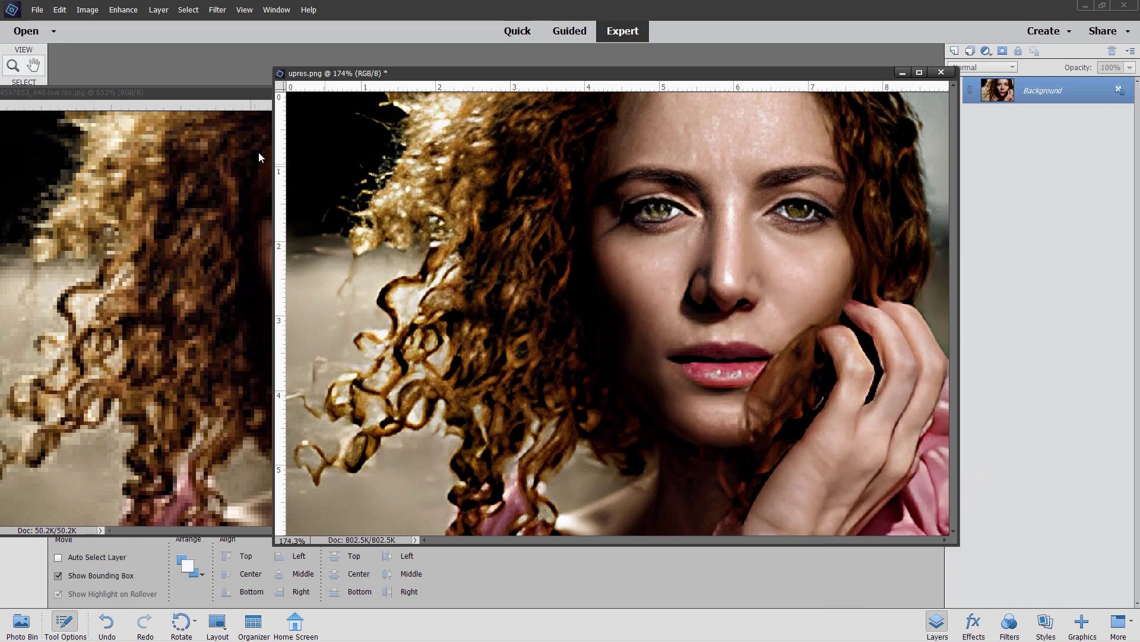
pyautogui.click(258, 158)
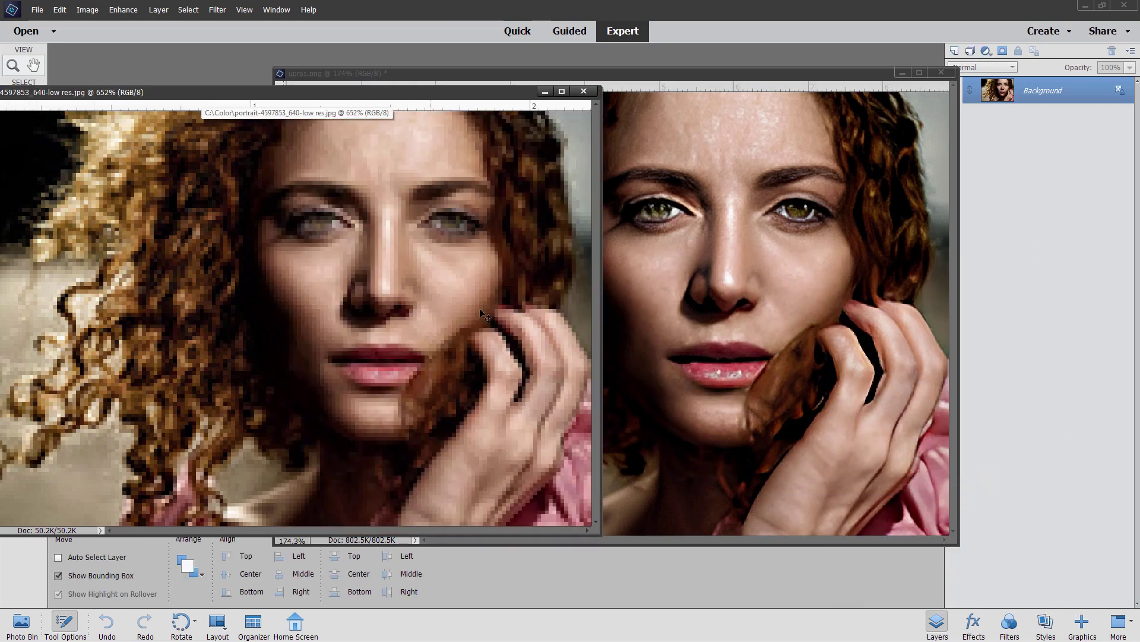
pyautogui.moveTo(726, 74); pyautogui.dragTo(792, 86)
pyautogui.click(321, 94)
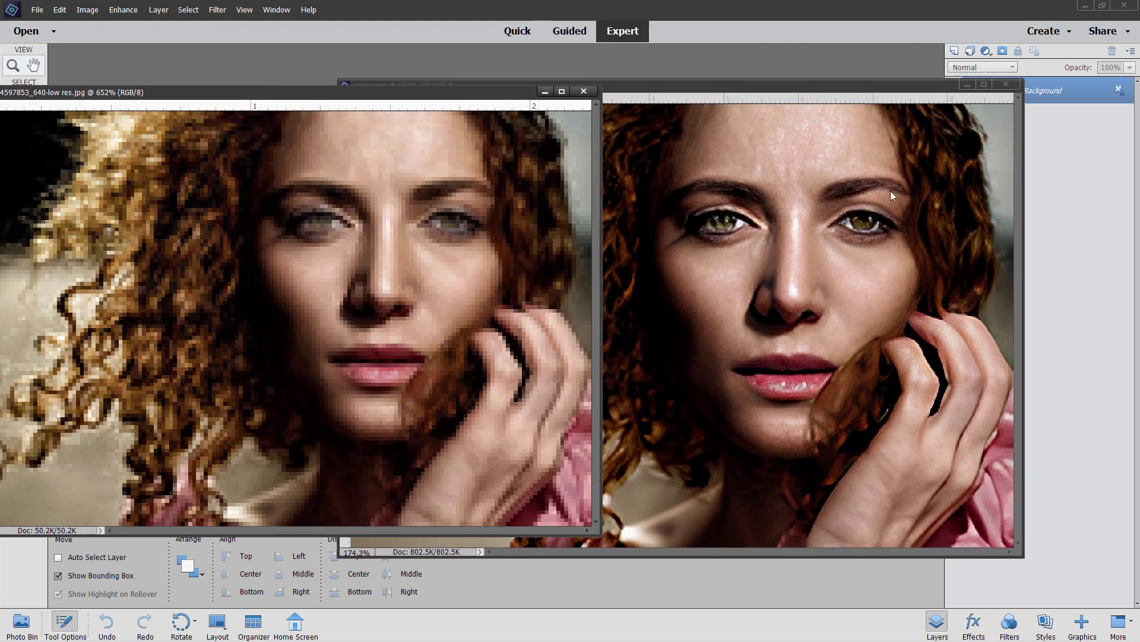